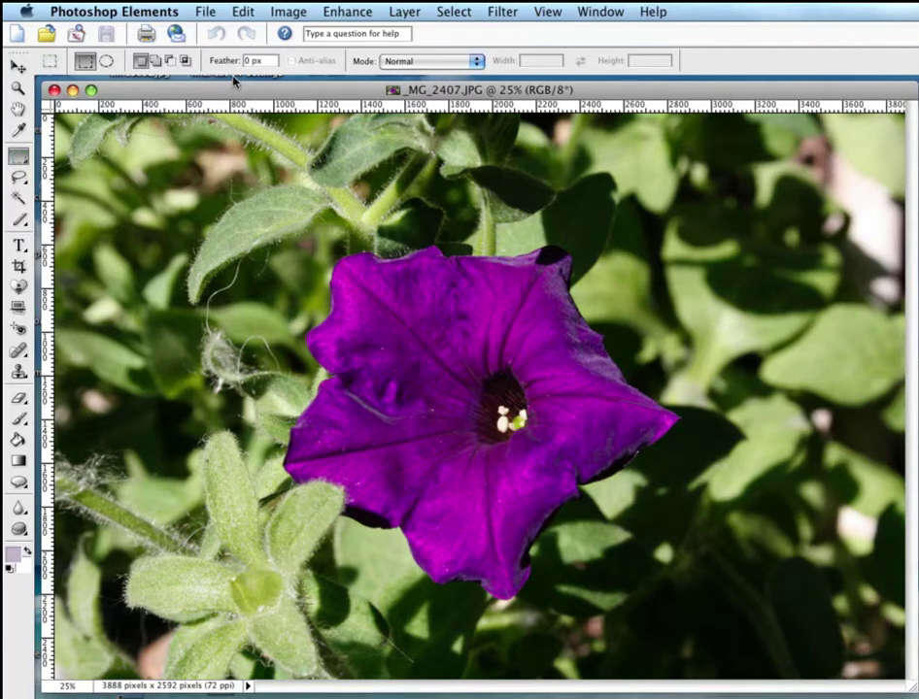
Nudge the photo's document window into place and confirm View > Rulers is on
left_click_drag(214, 94, 221, 99)
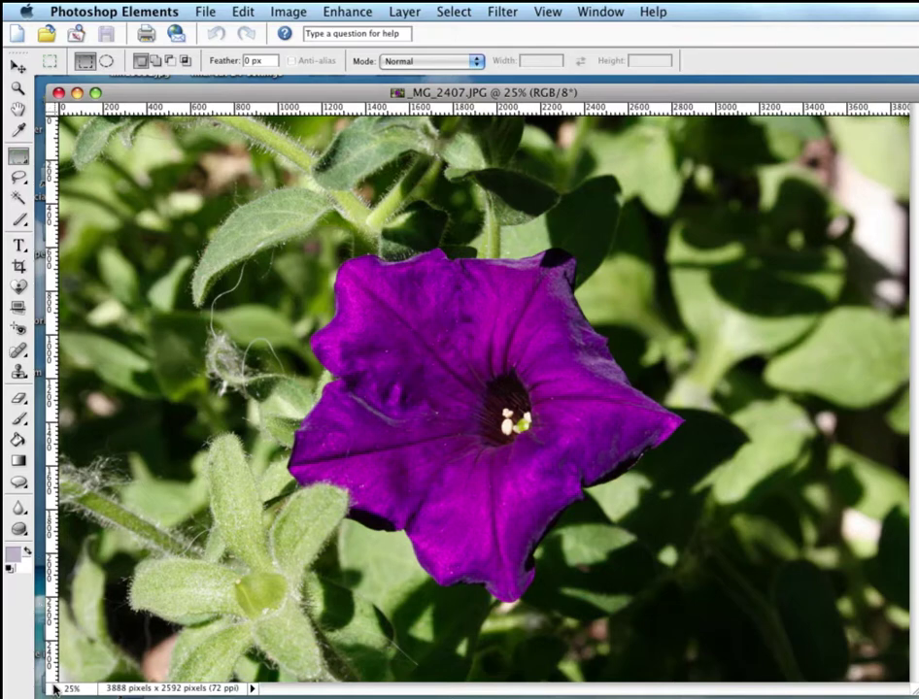
left_click(550, 12)
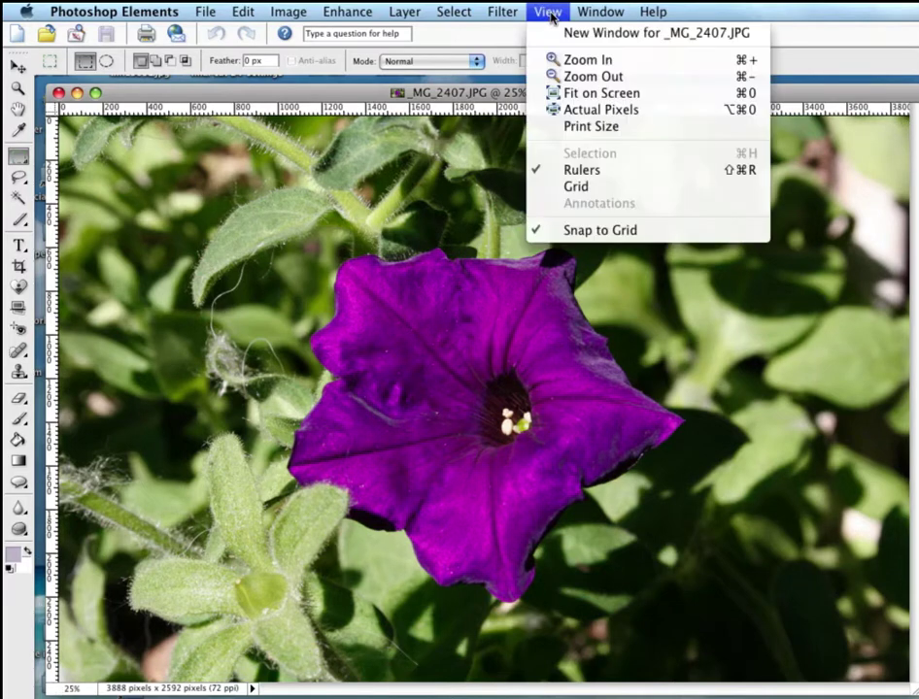
left_click(571, 170)
Open Image > Resize > Image Size for the petunia photo
left_click(290, 12)
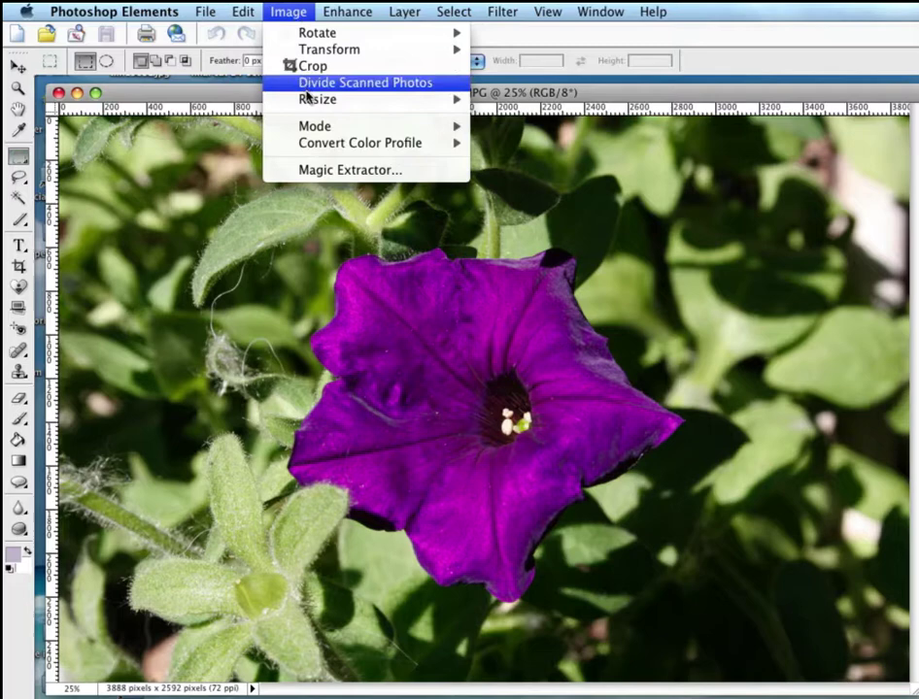
mouse_move(340, 108)
left_click(525, 99)
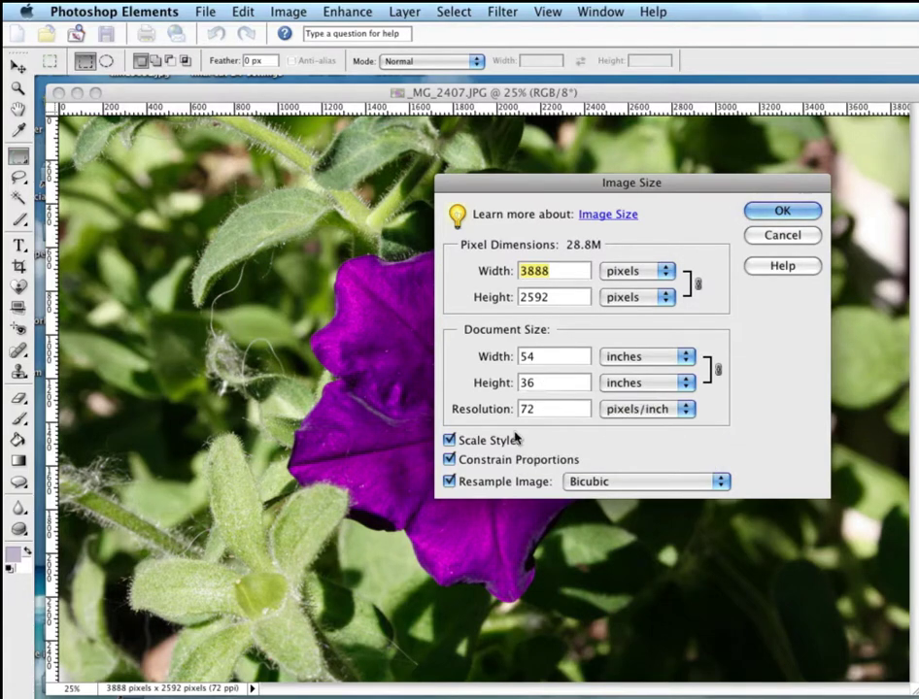
Without resampling, set the document width to 10 inches, yielding 388.8 ppi
left_click(449, 481)
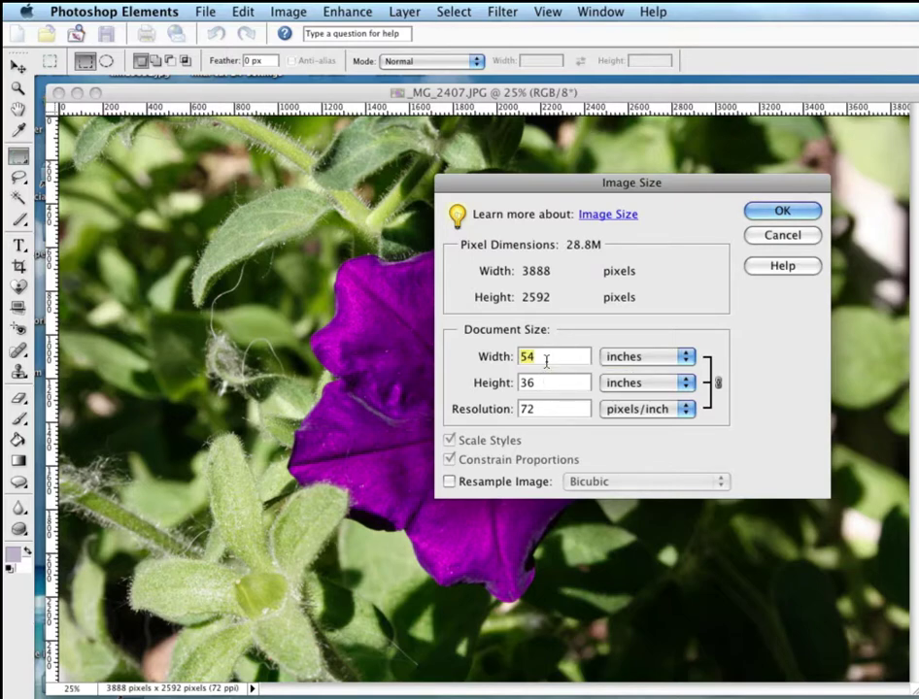
type("10")
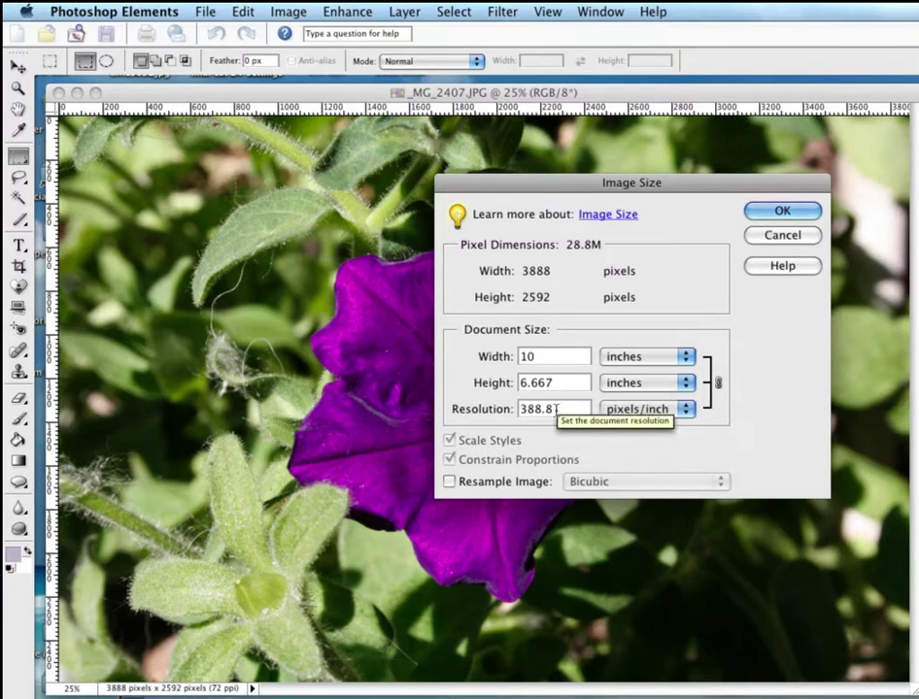
double_click(515, 409)
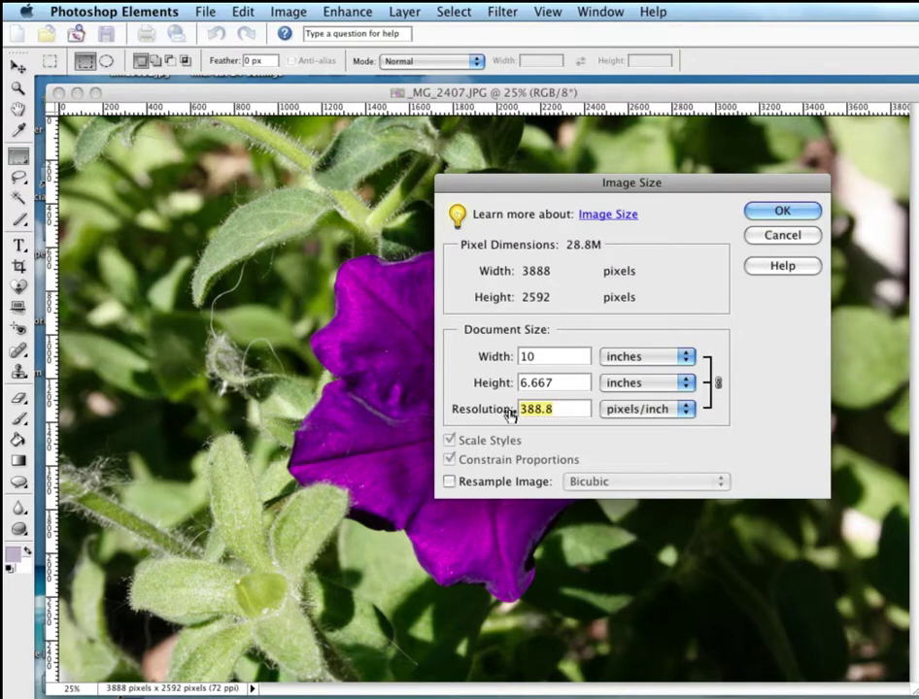
With resampling back on, try a 15-inch width, then cancel to keep the original size
left_click(448, 482)
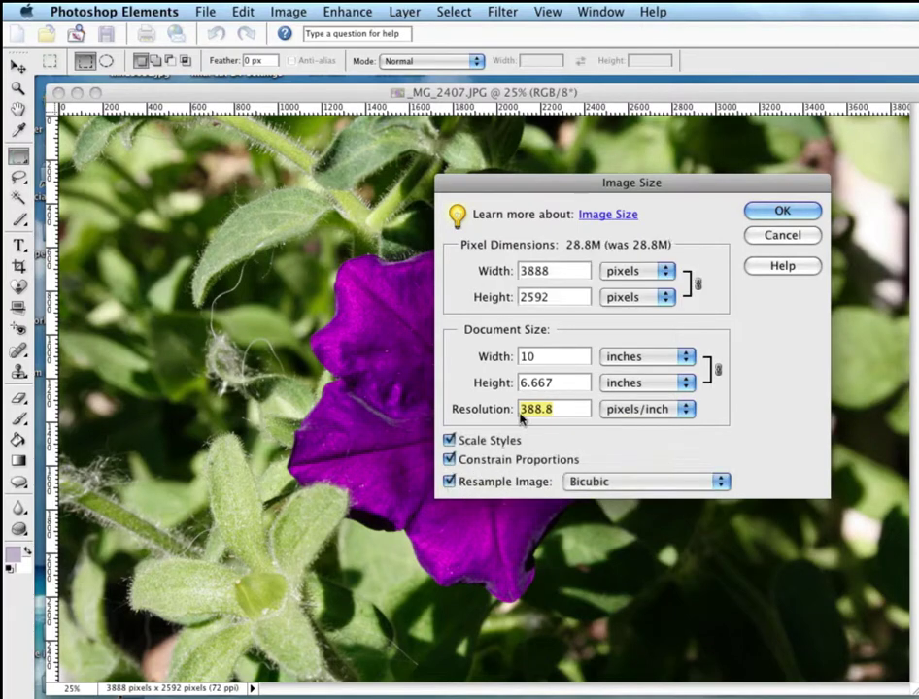
double_click(534, 356)
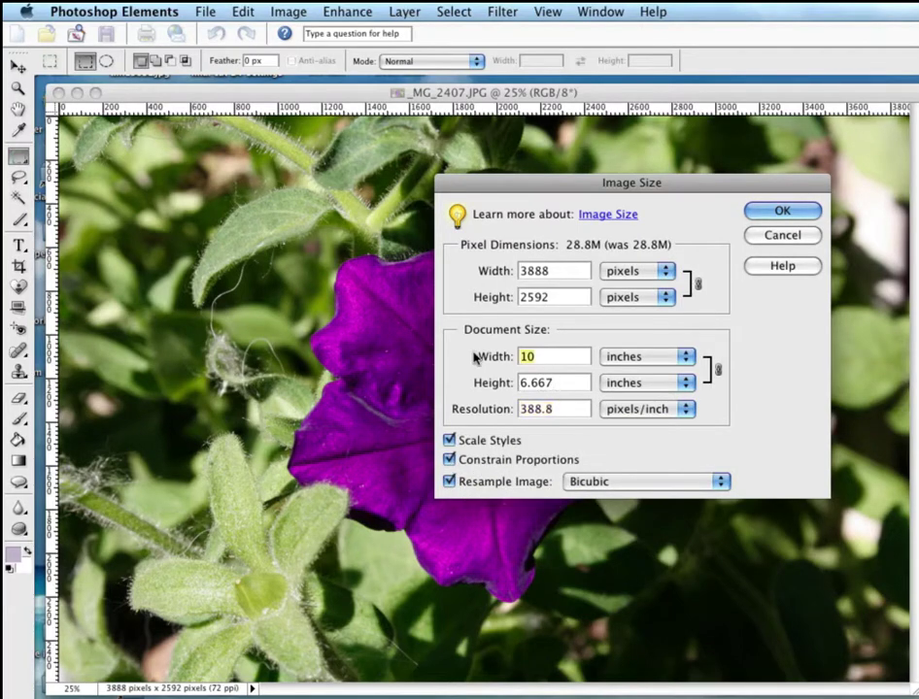
type("15")
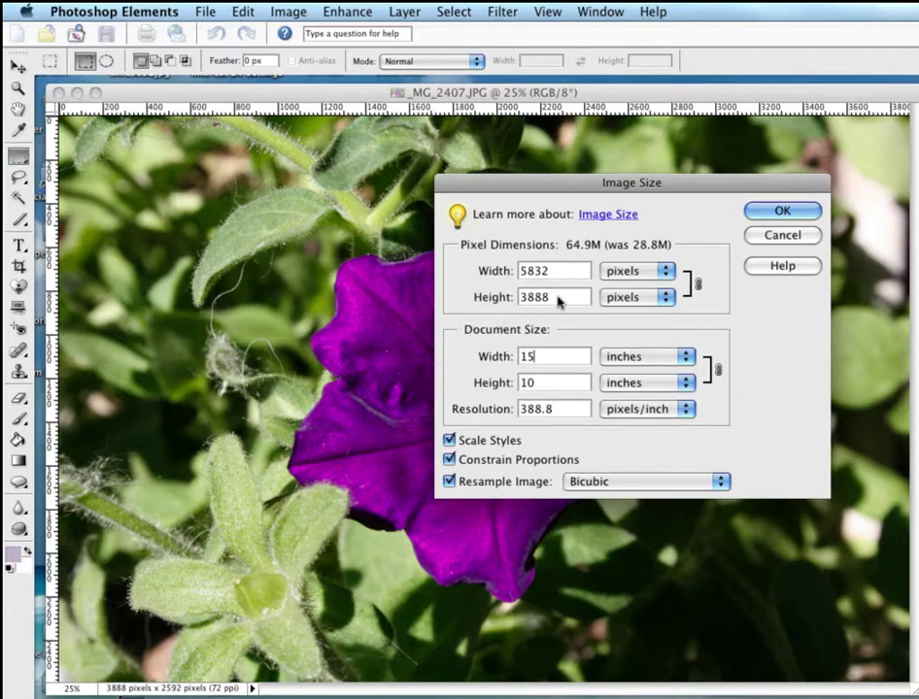
left_click(777, 237)
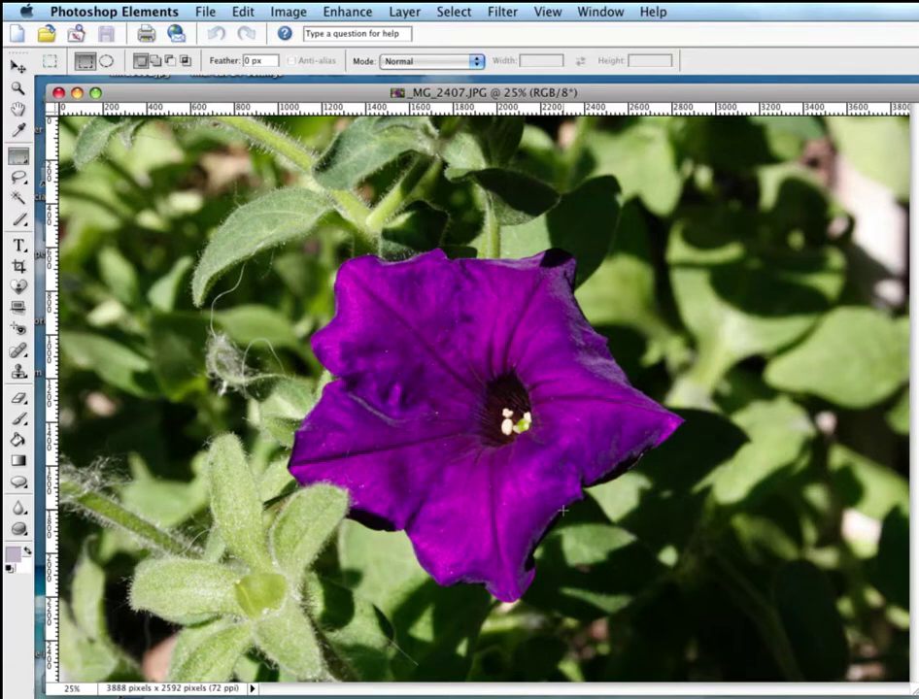
Reopen Image Size and enter a trial pixel width of 640, correcting a mistyped 6450
left_click(287, 11)
mouse_move(314, 101)
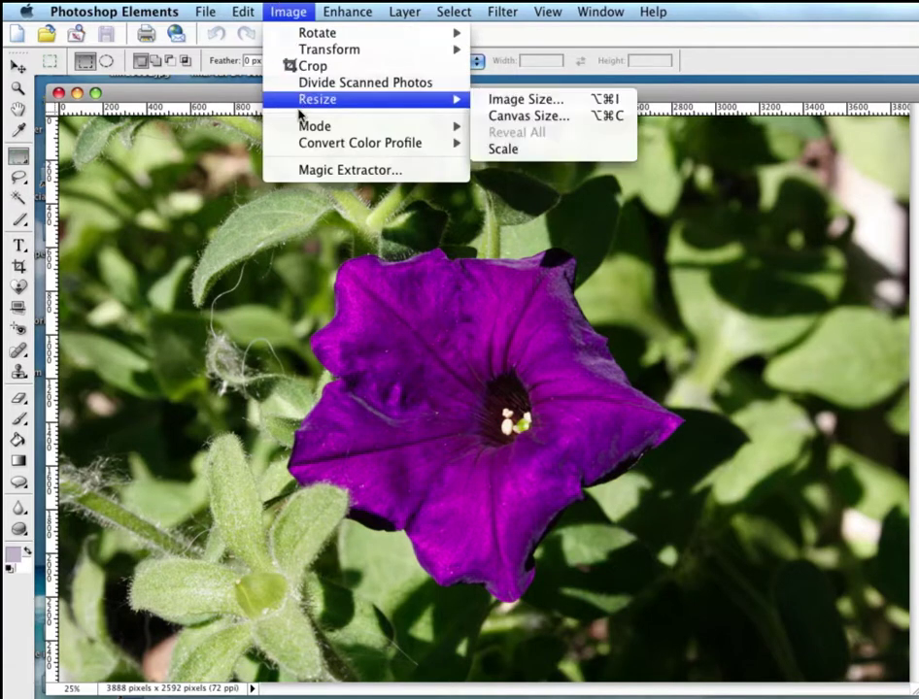
left_click(520, 100)
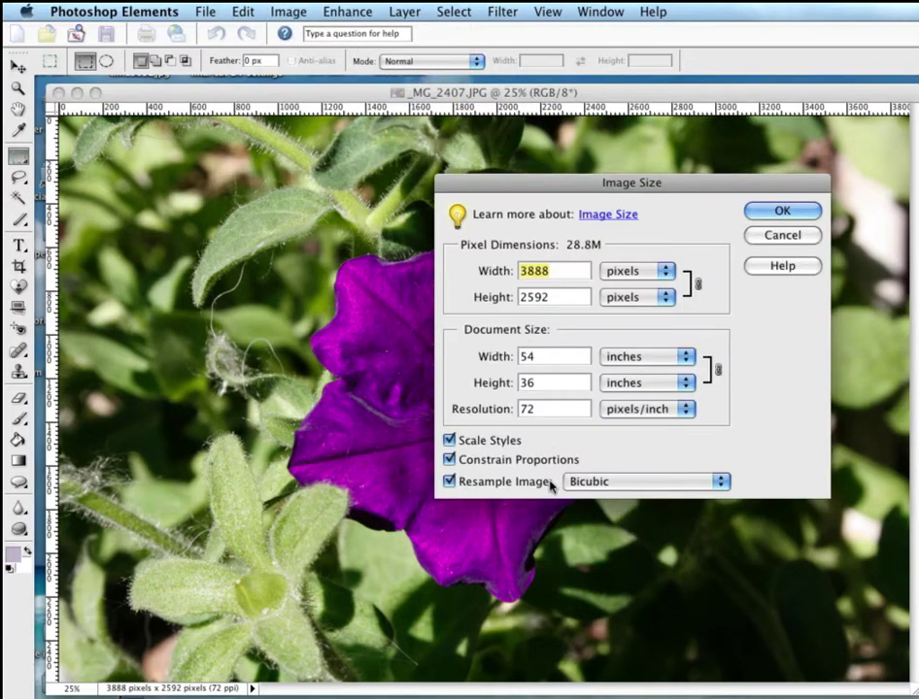
left_click(549, 416)
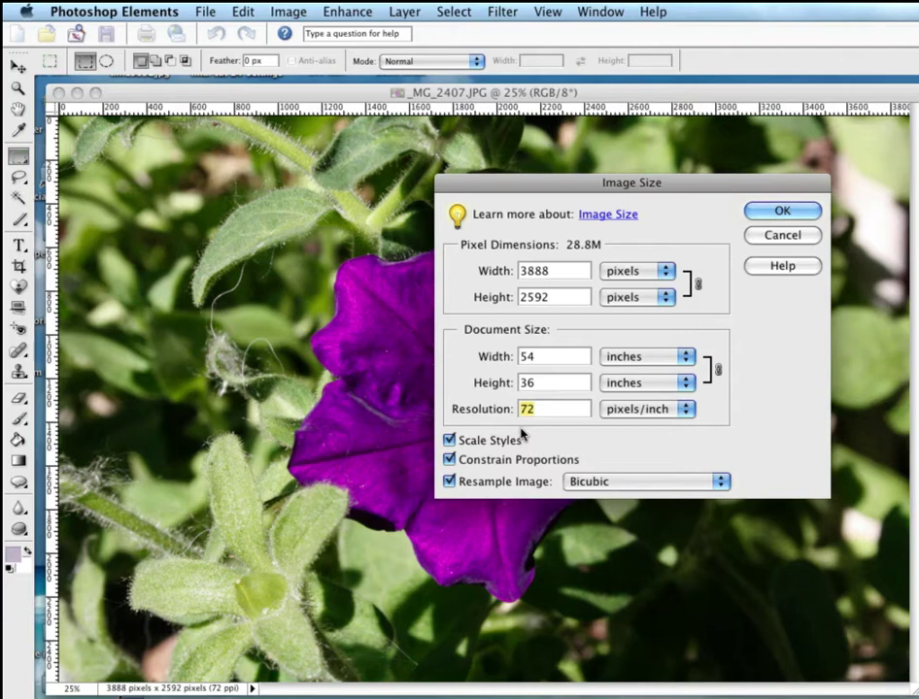
left_click(568, 271)
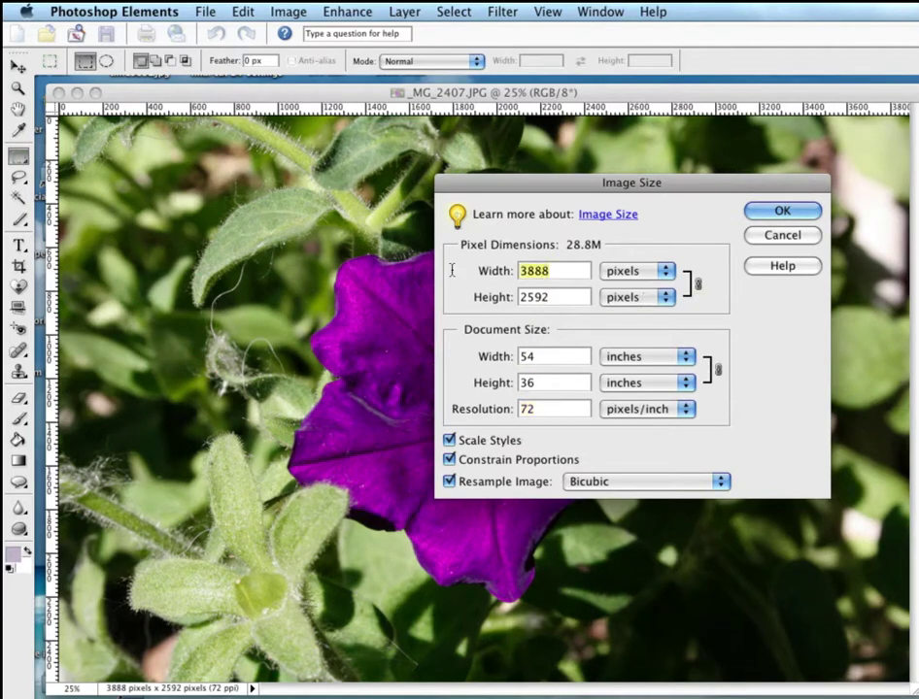
type("6450")
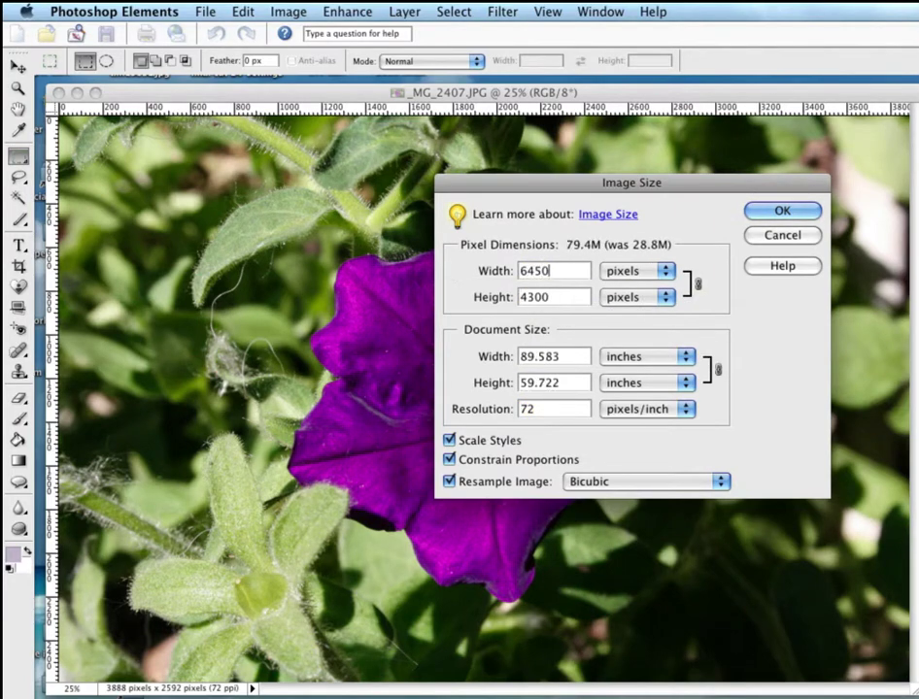
key("BackSpace")
key("BackSpace")
key("BackSpace")
key("BackSpace")
type("640")
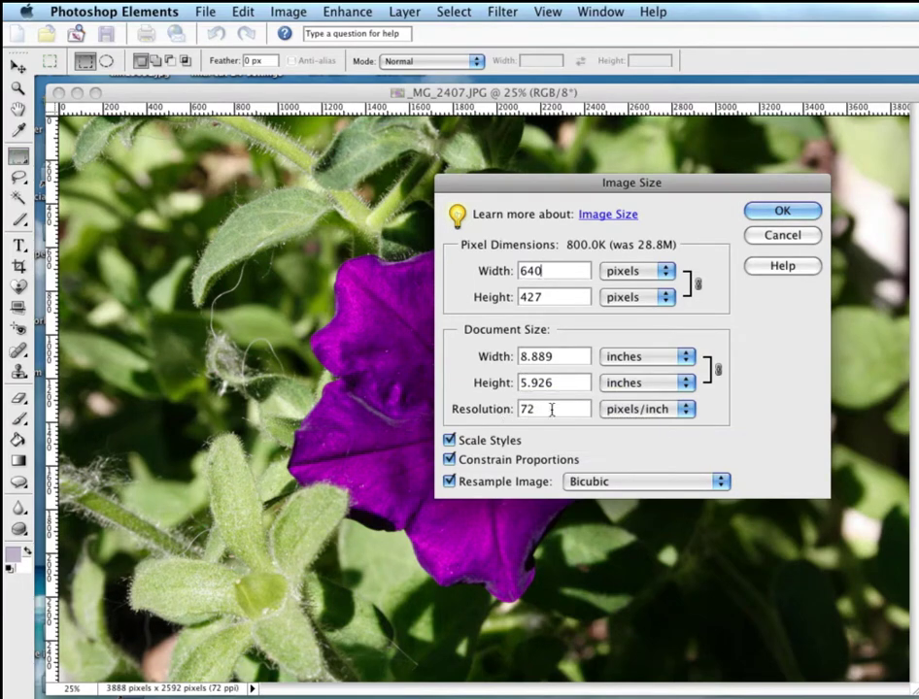
Try a 300 ppi resolution, note the 2667×1778 pixel result, then cancel
double_click(530, 411)
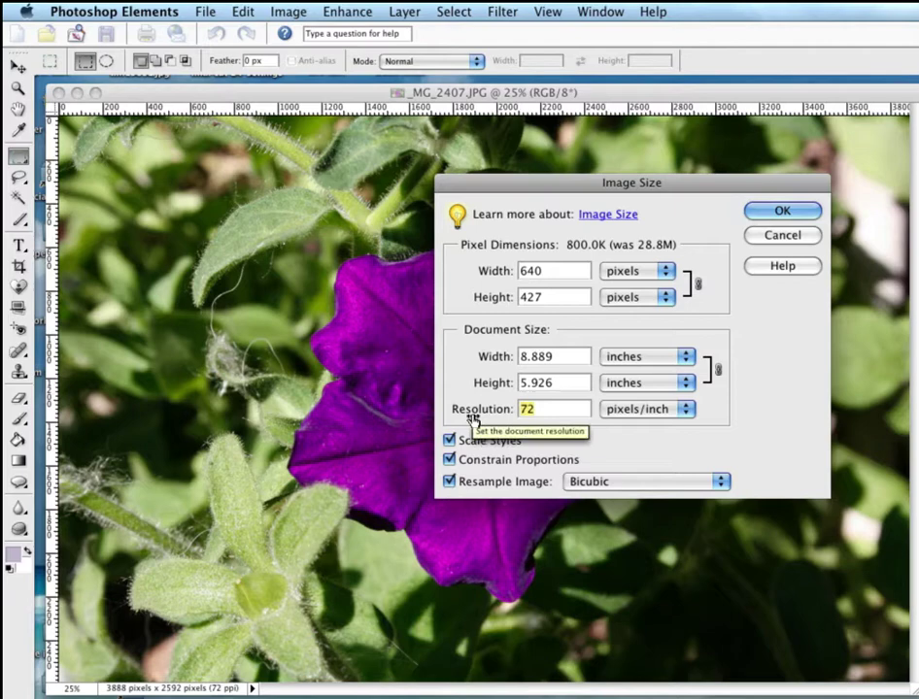
type("300")
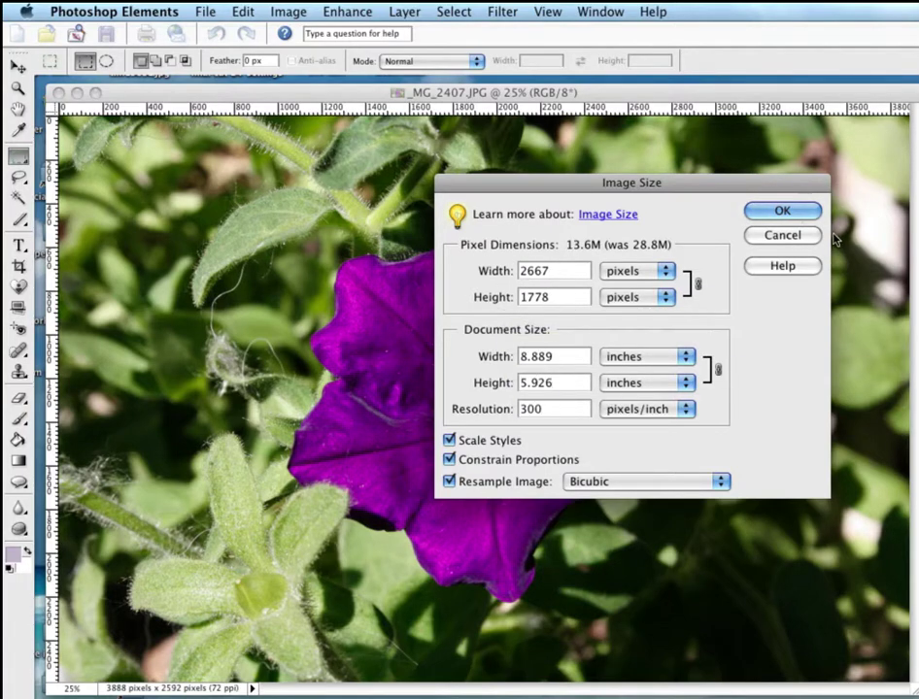
left_click(787, 235)
With Resample Image off, change resolution from 72 to 300 ppi and apply, giving 12.96 × 8.64 inches
left_click(288, 12)
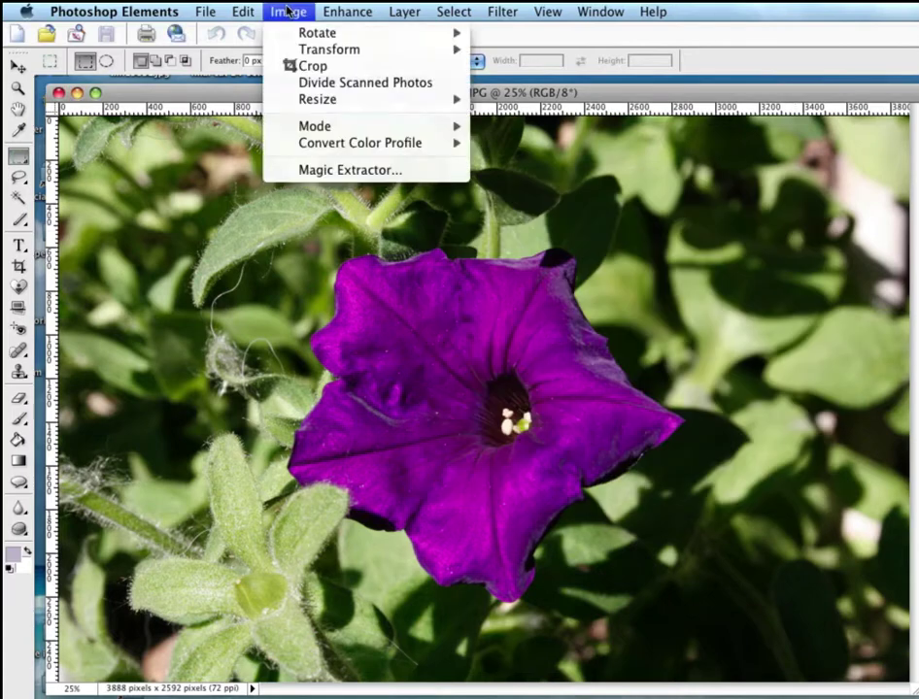
mouse_move(310, 98)
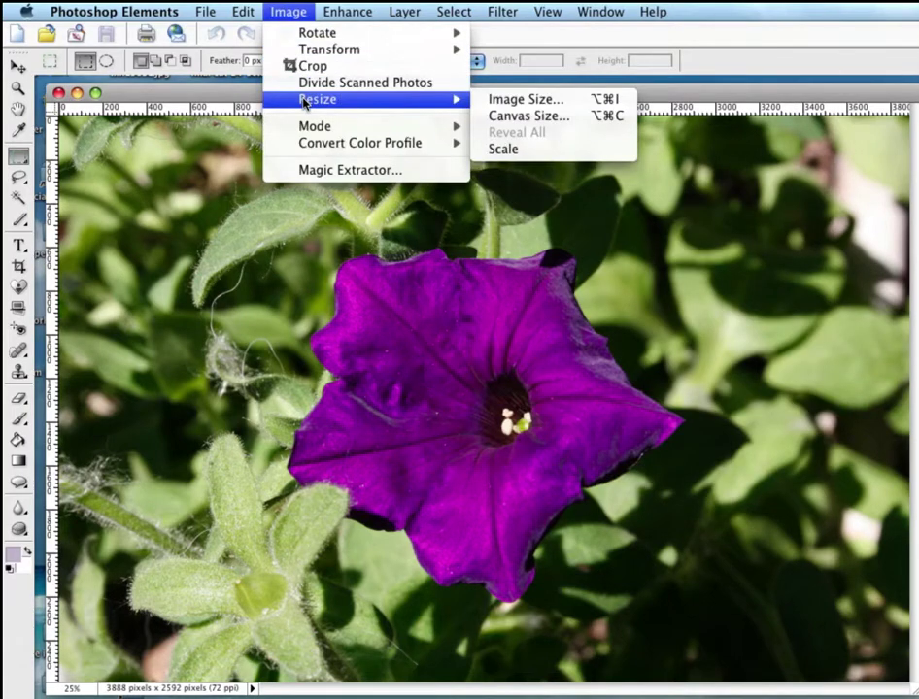
left_click(533, 102)
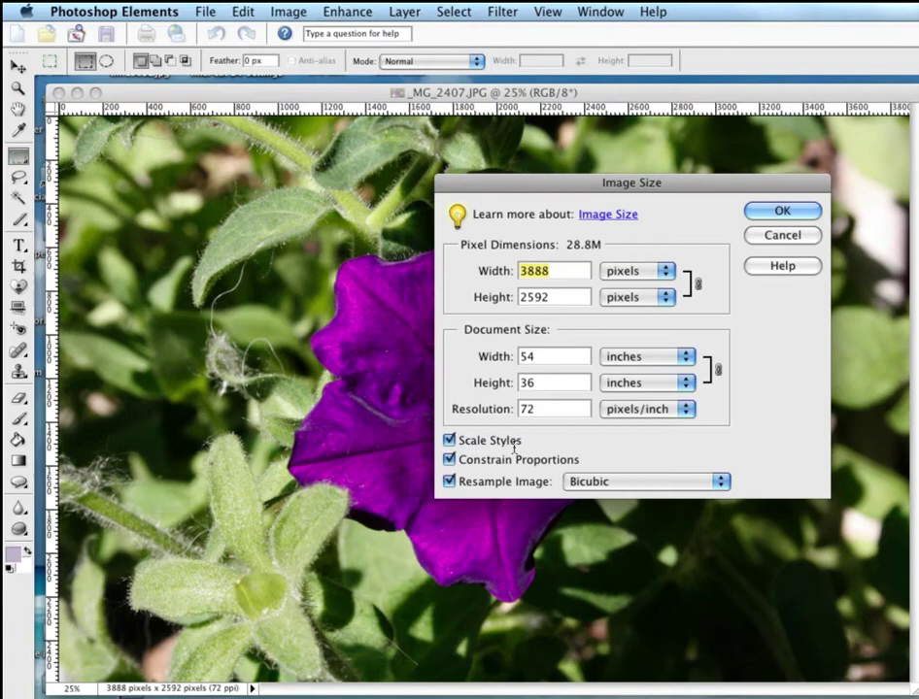
left_click(450, 481)
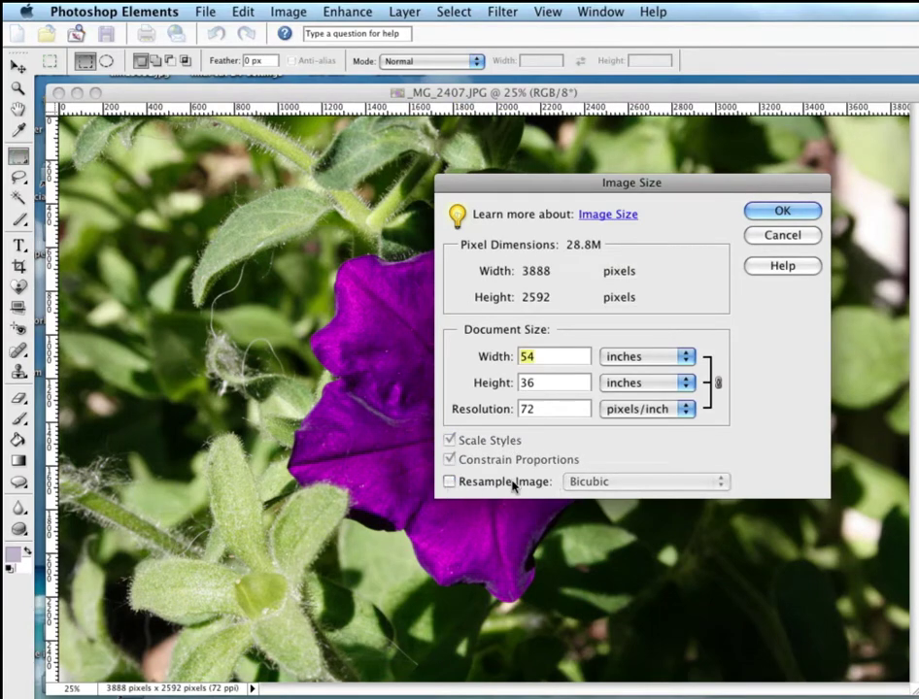
key("Tab")
key("Tab")
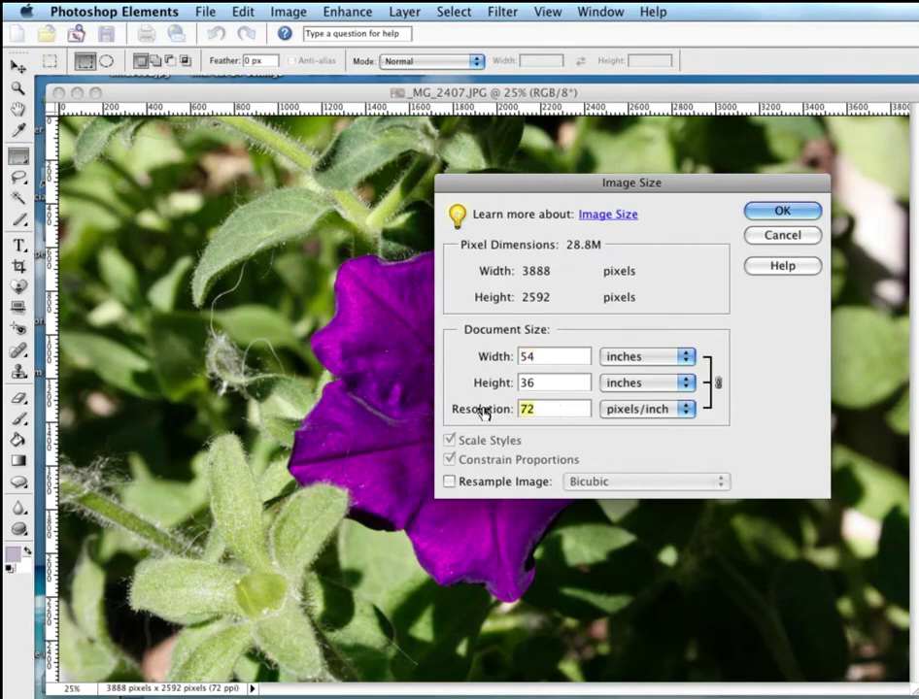
type("300")
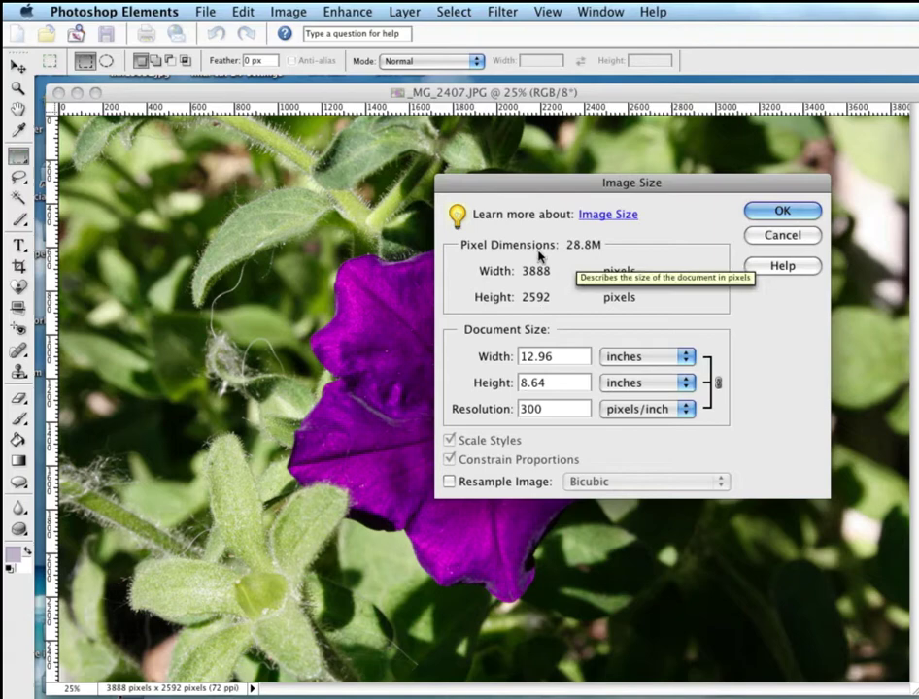
left_click(803, 210)
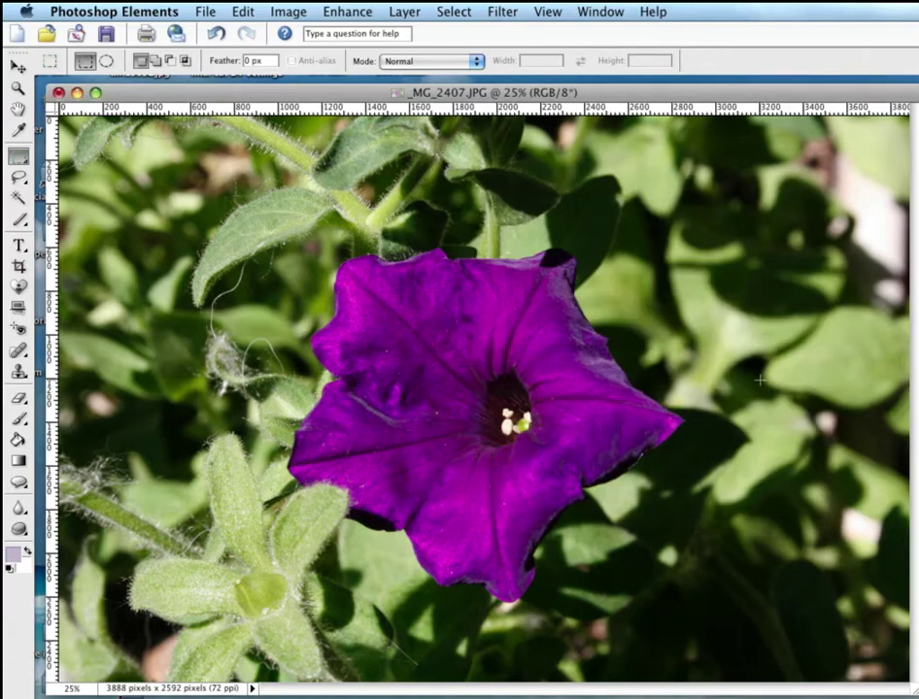
With Resample Image on, set Document Width to 8 inches at 300 ppi and apply (2400×1600 px)
left_click(286, 11)
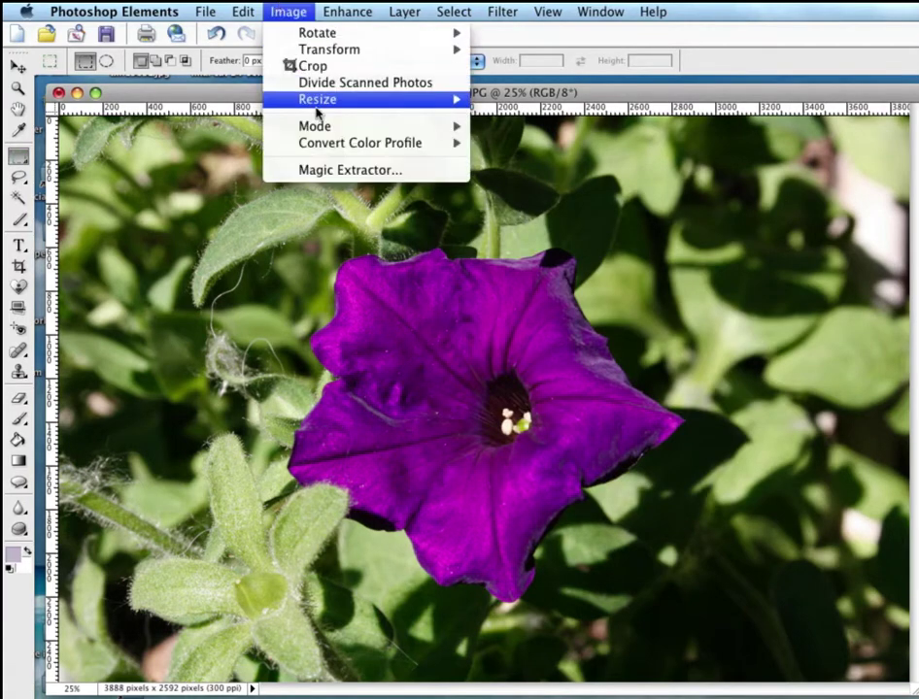
mouse_move(322, 103)
left_click(496, 101)
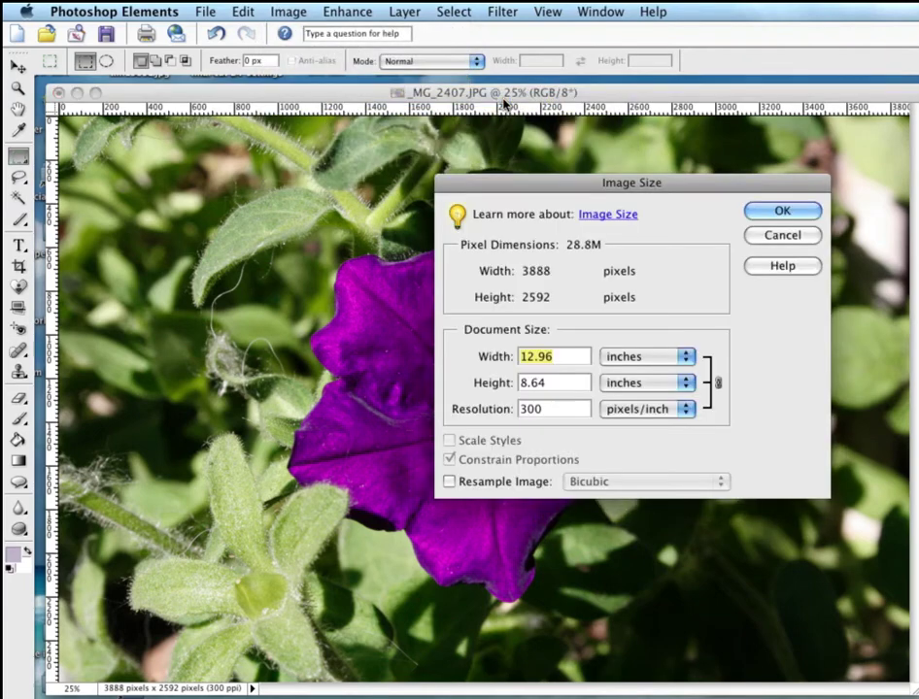
left_click(450, 482)
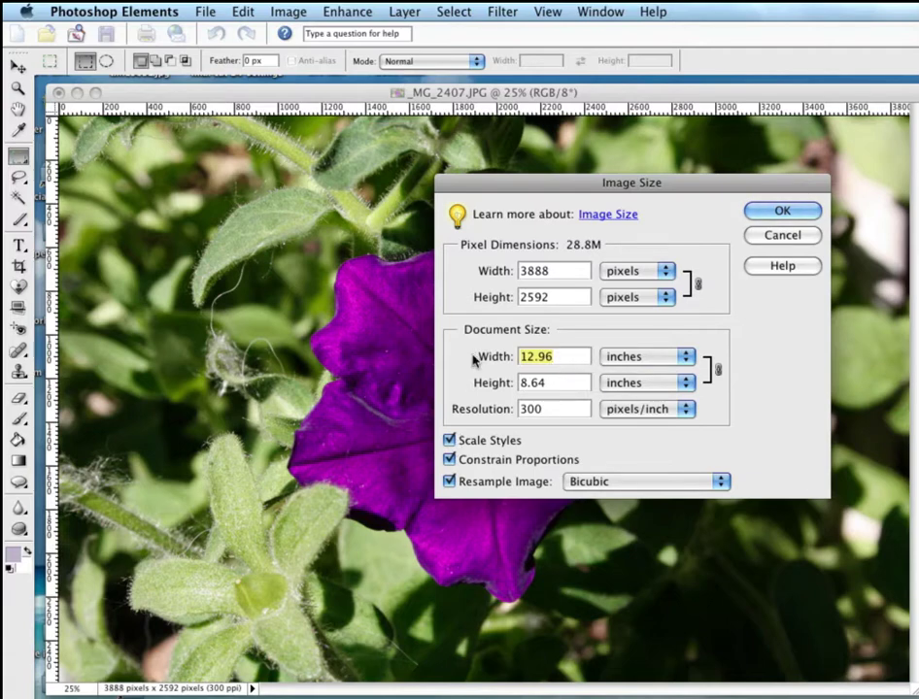
type("10")
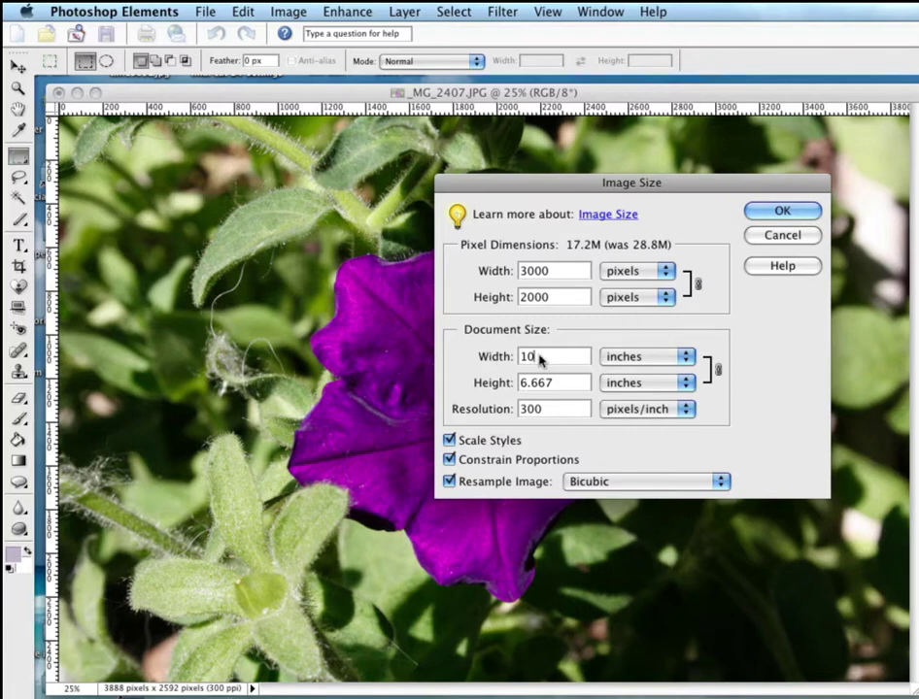
left_click_drag(539, 358, 524, 356)
type("8")
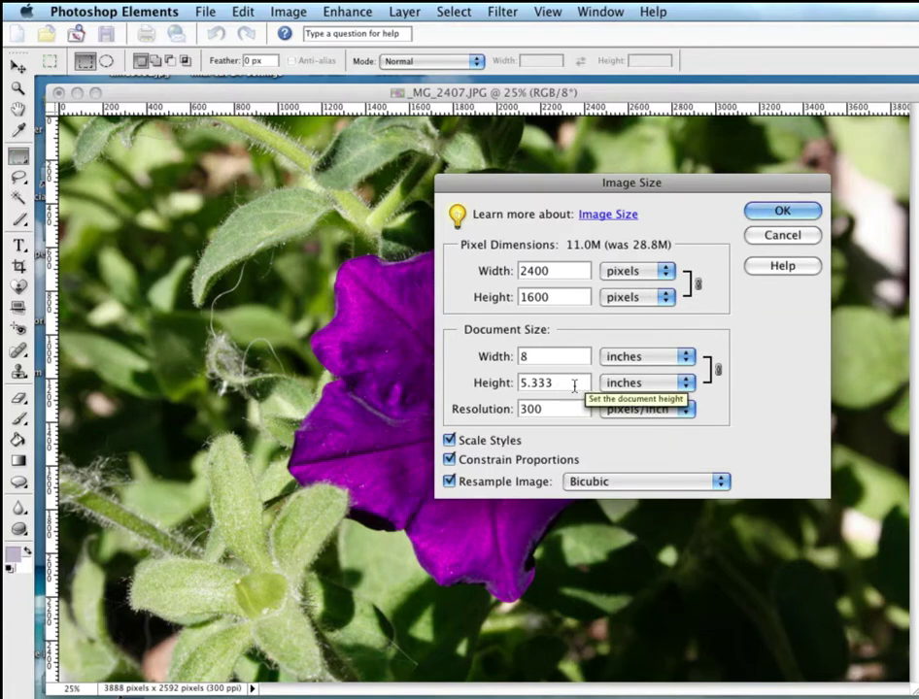
left_click(753, 207)
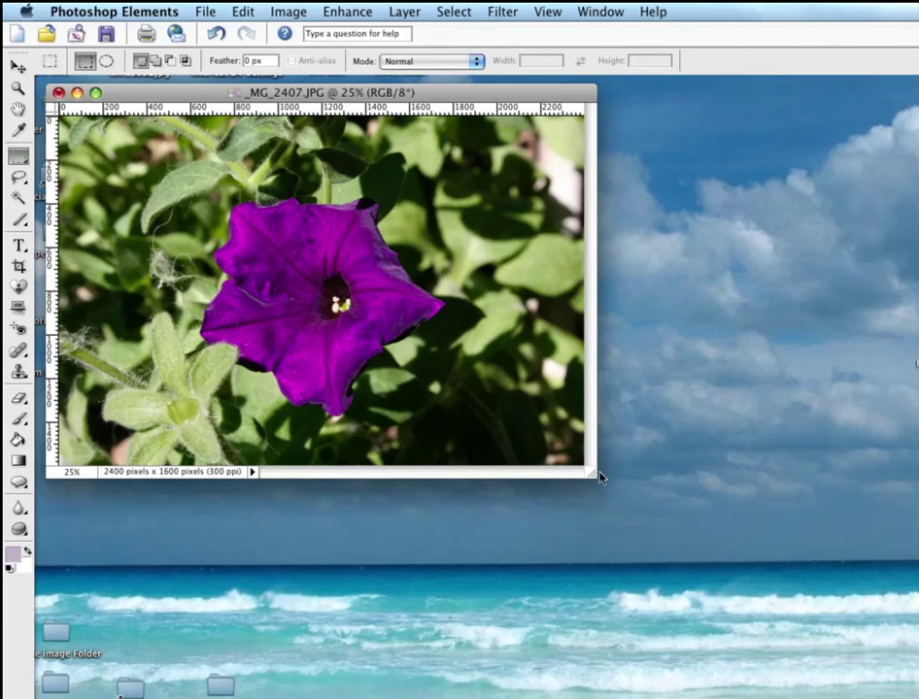
Expand the 2400×1600 petunia window across the workspace and switch ruler units from pixels to Inches
left_click_drag(595, 479, 799, 660)
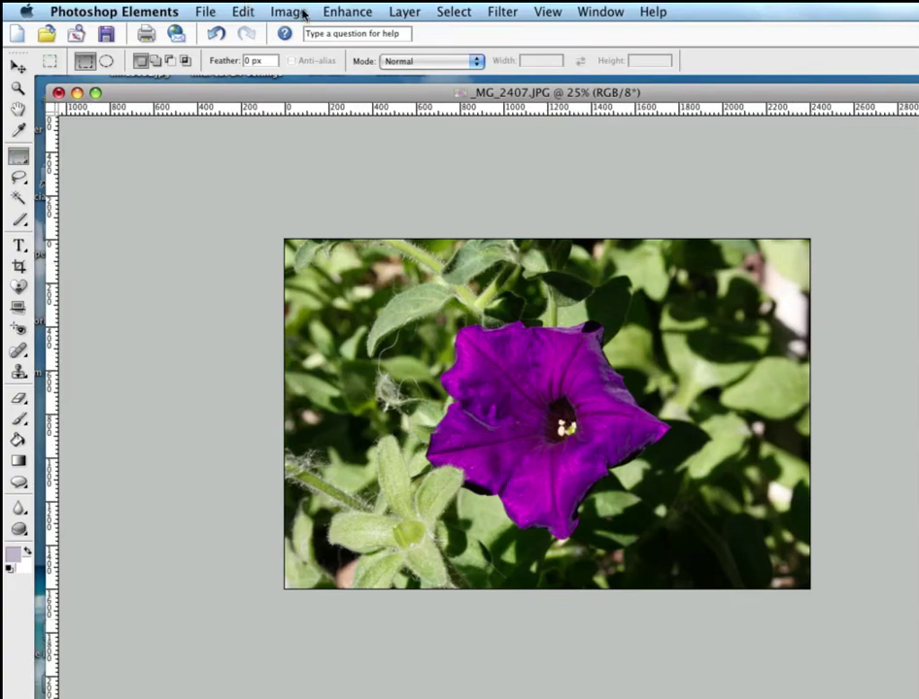
right_click(299, 110)
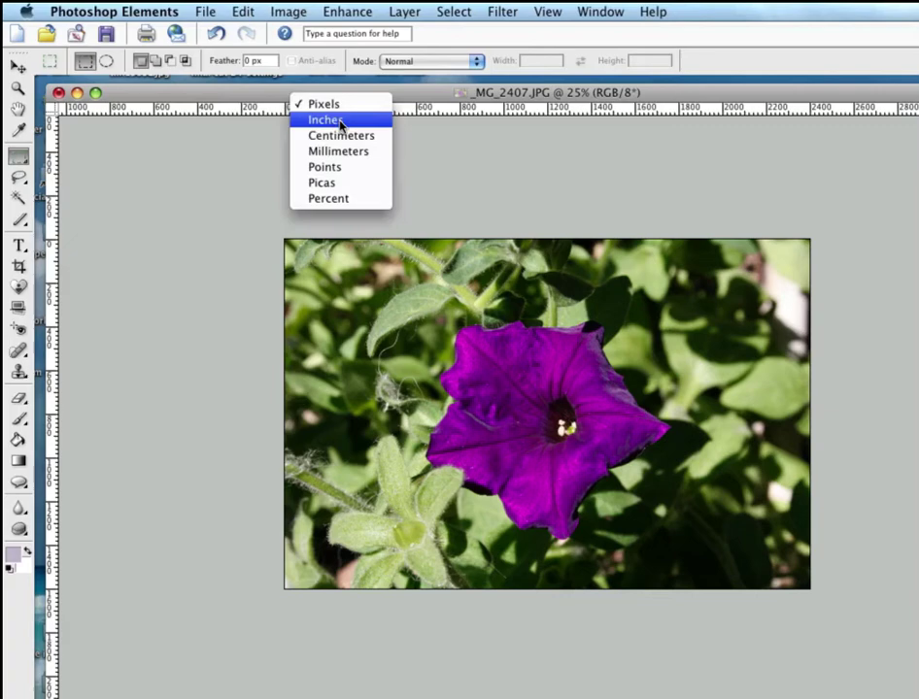
left_click(303, 118)
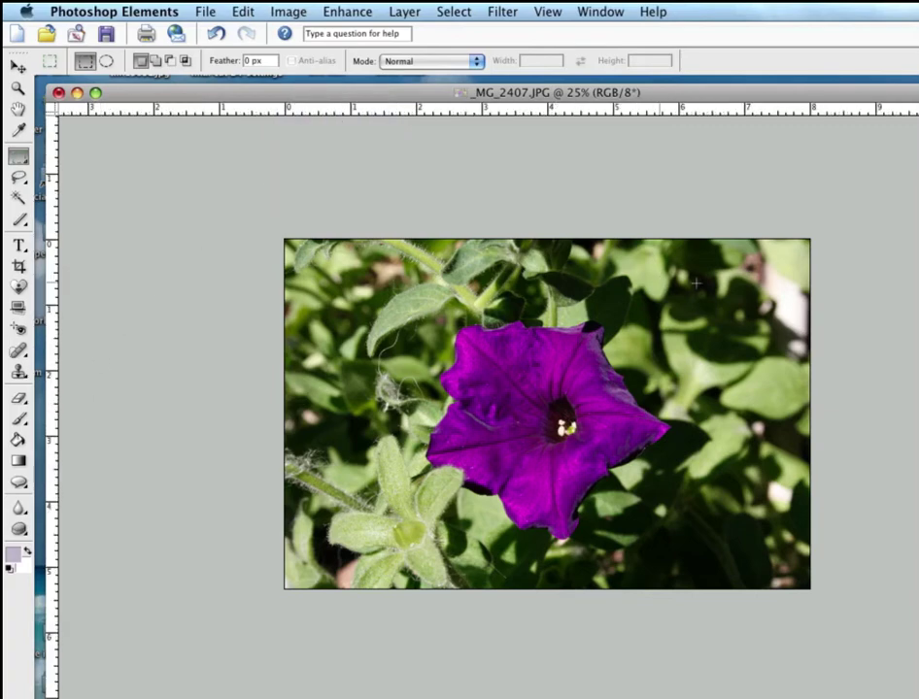